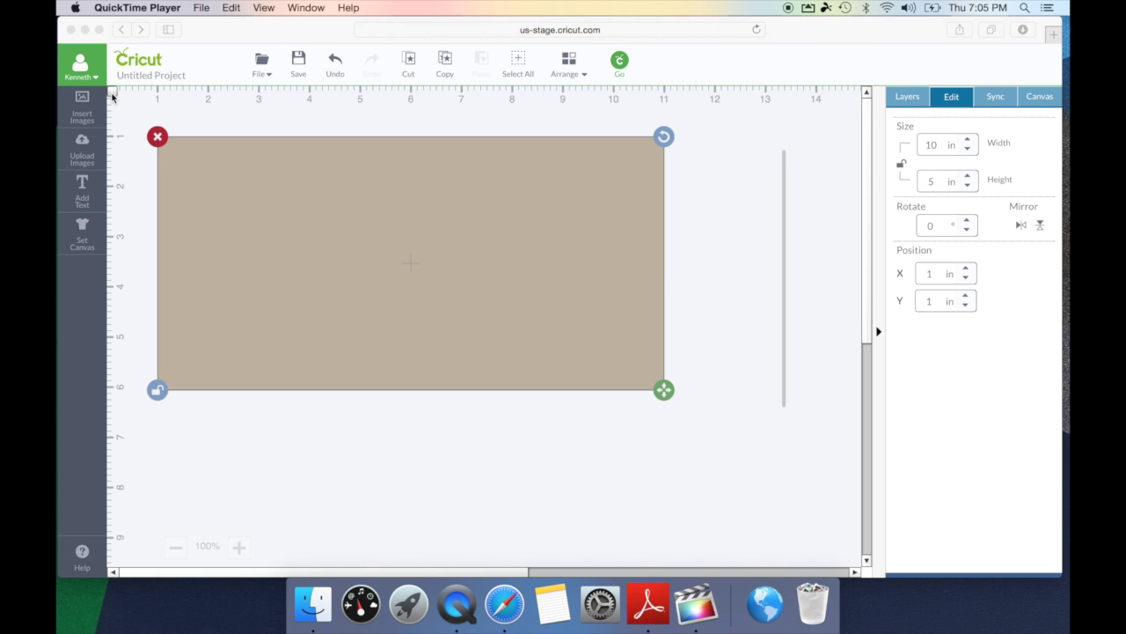
Step: Hide the contour of the 0.1 × 5 in vertical line beside the card
left_click(111, 97)
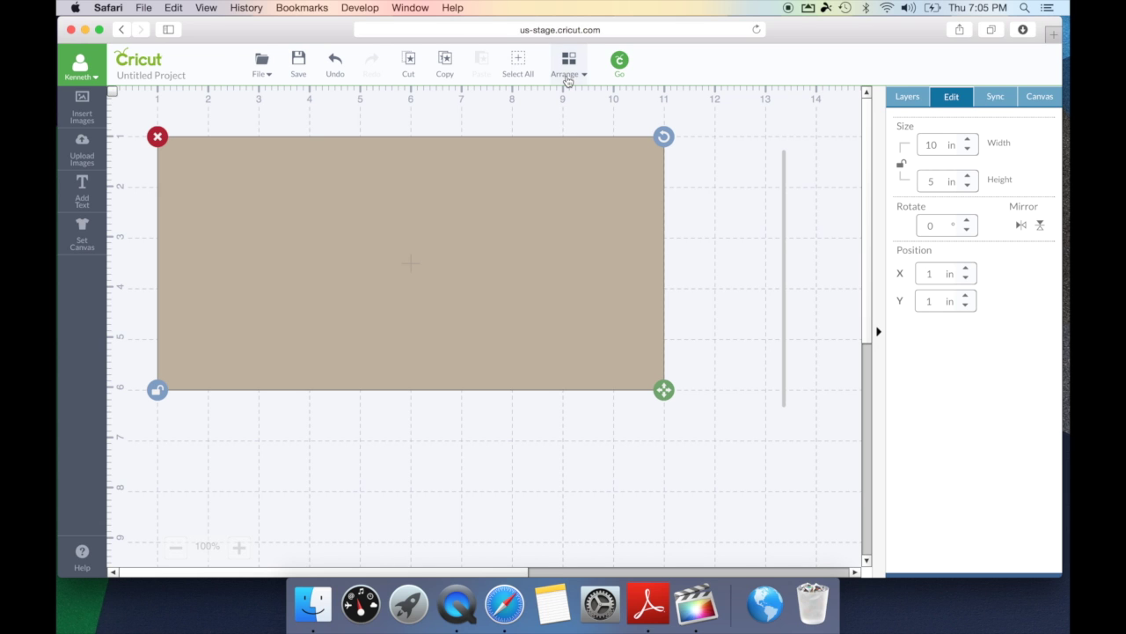
left_click(788, 230)
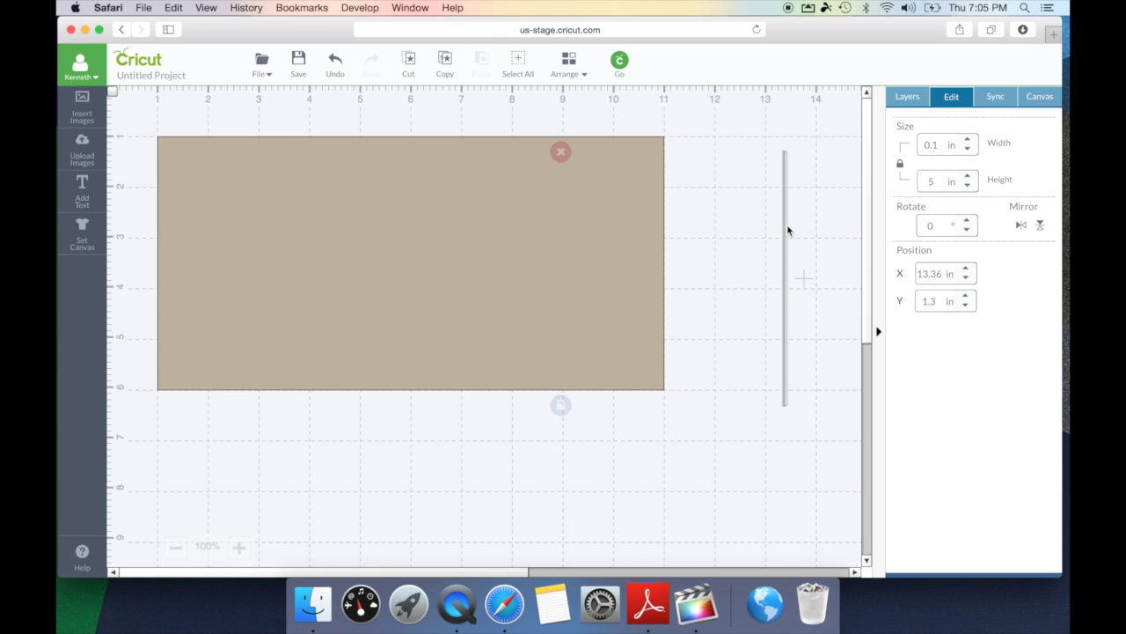
right_click(787, 231)
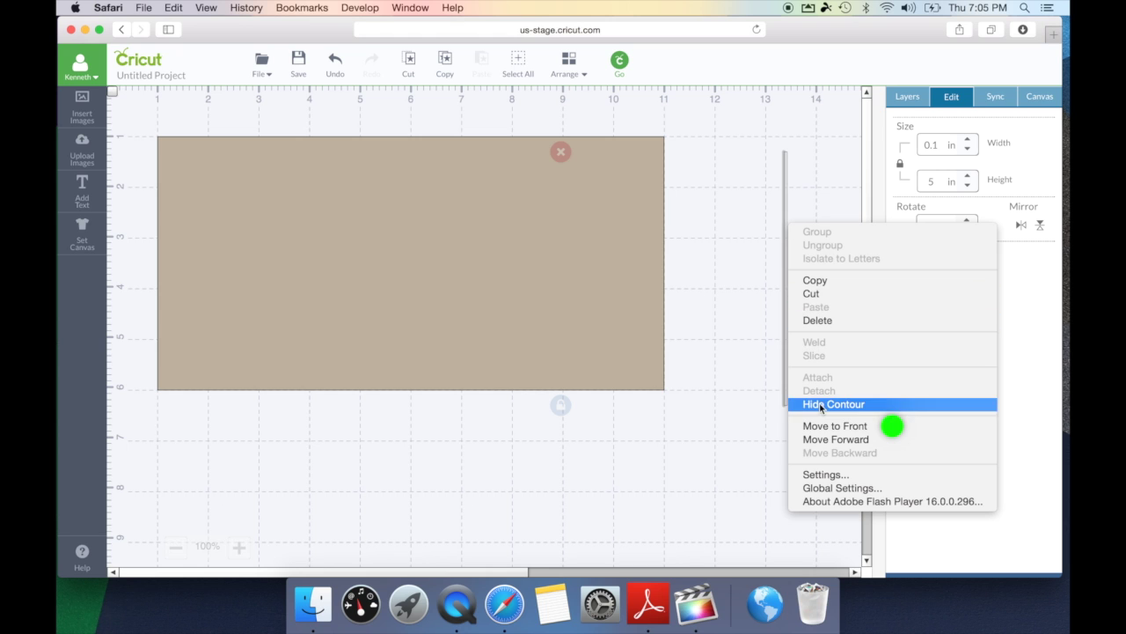
left_click(826, 433)
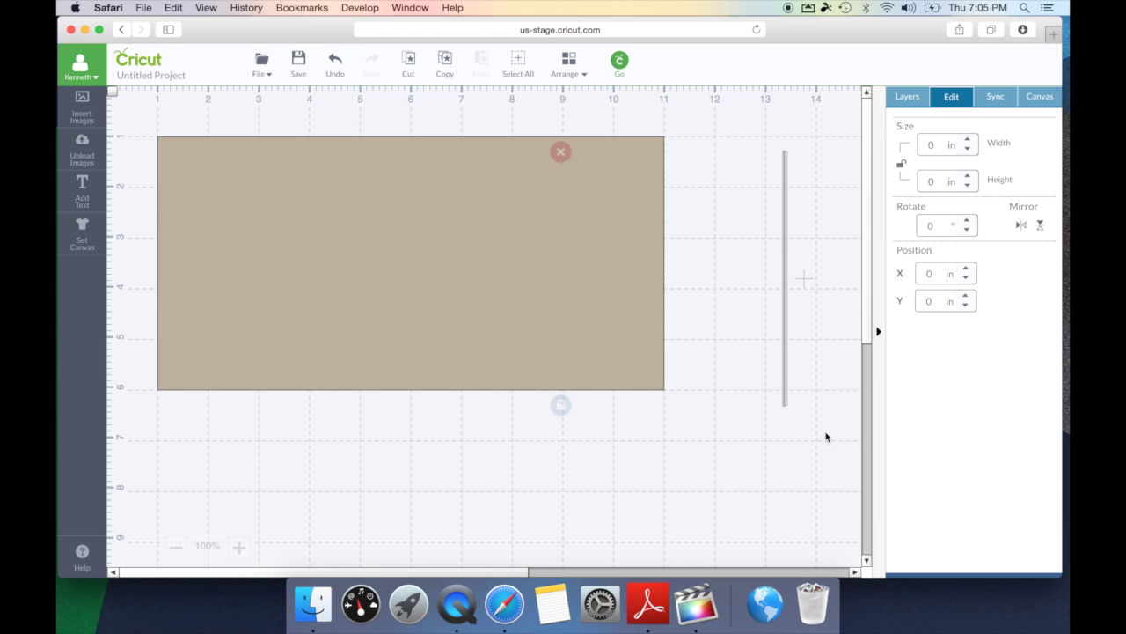
left_click(749, 473)
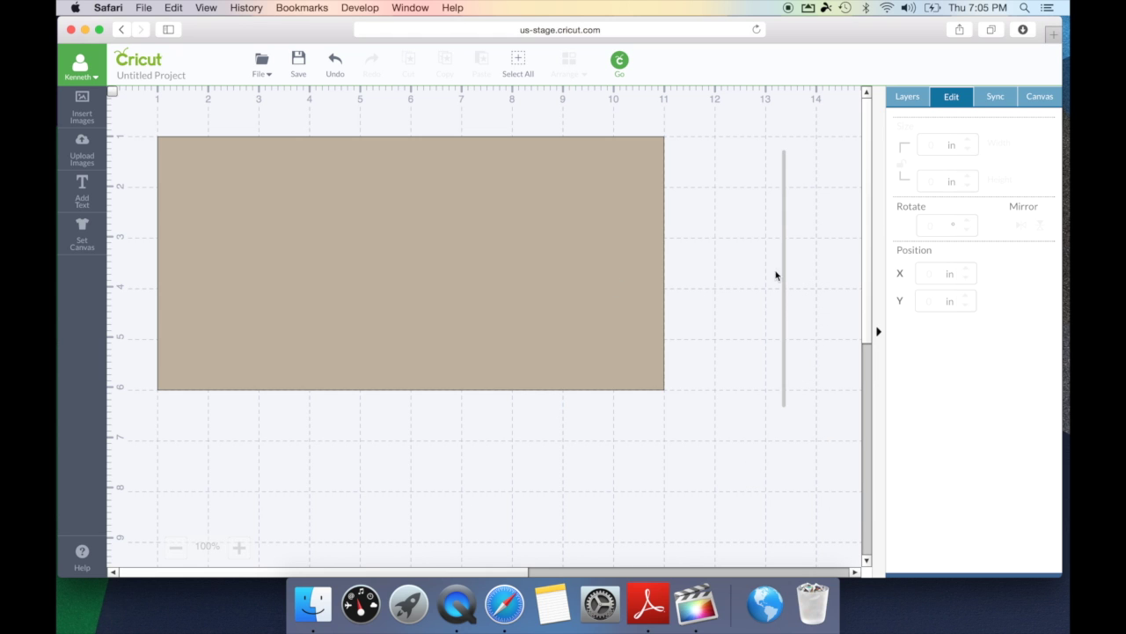
Step: Move the thin line to the card's centre at X 5.97 in, then select card and line together
left_click_drag(782, 272, 404, 258)
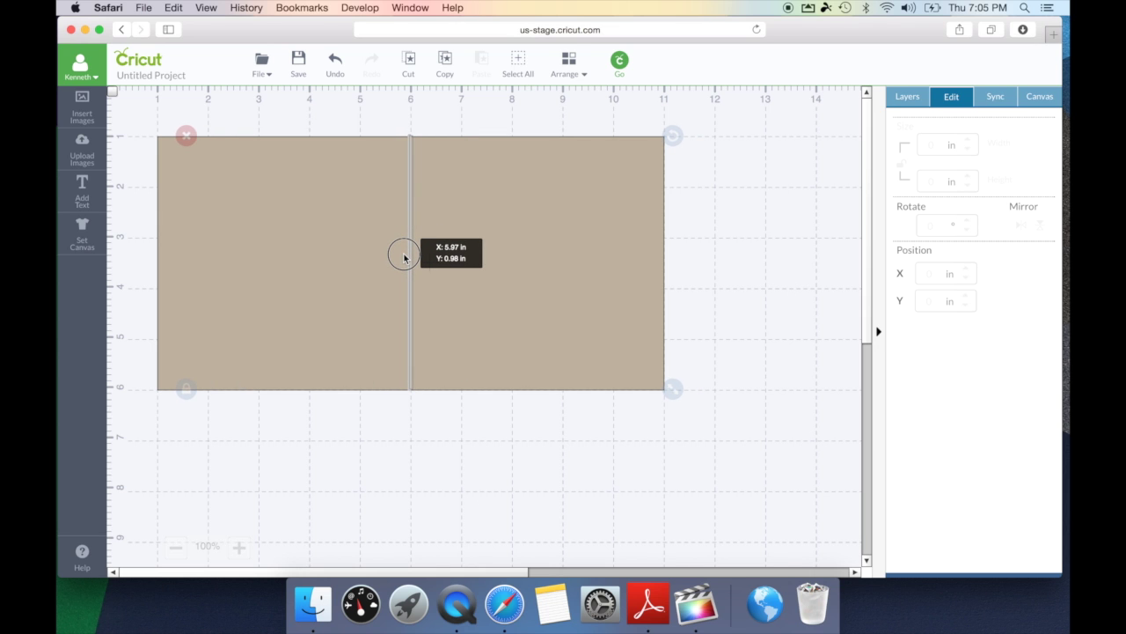
left_click_drag(404, 258, 402, 256)
left_click(810, 541)
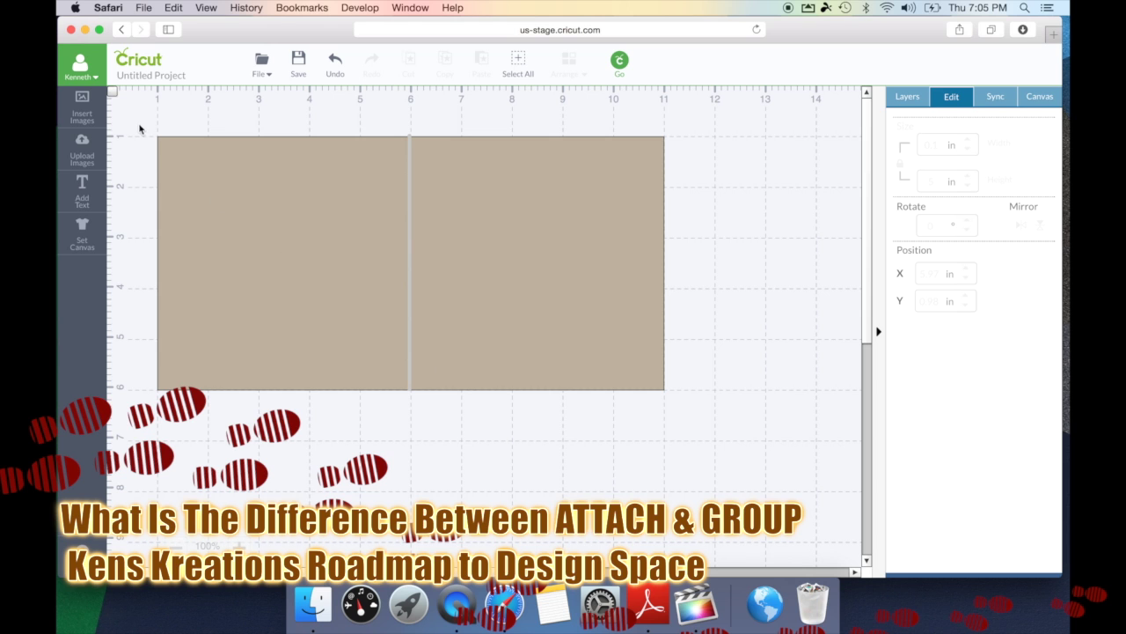
left_click_drag(136, 115, 684, 419)
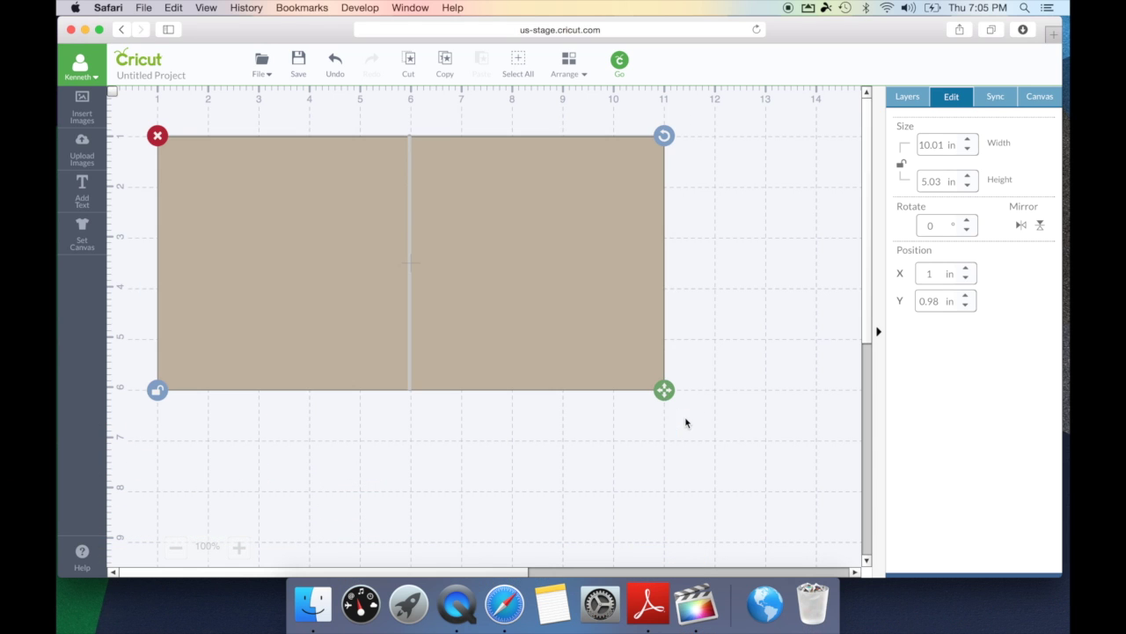
right_click(542, 281)
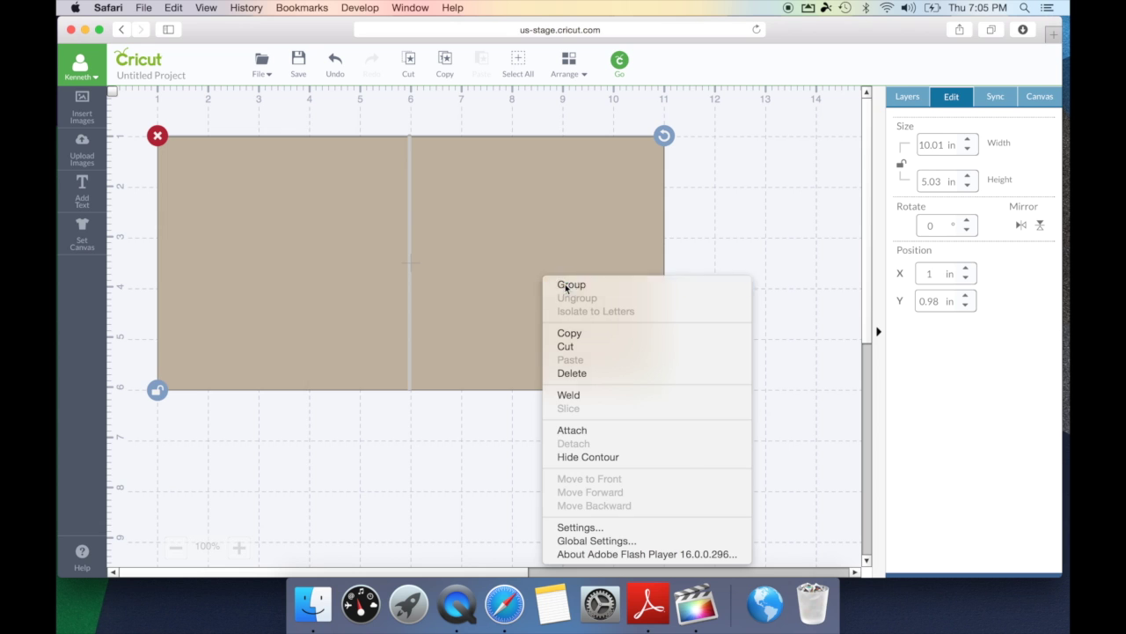
Step: Group the card with its centre line and review both mats in Cut Preview
left_click(565, 285)
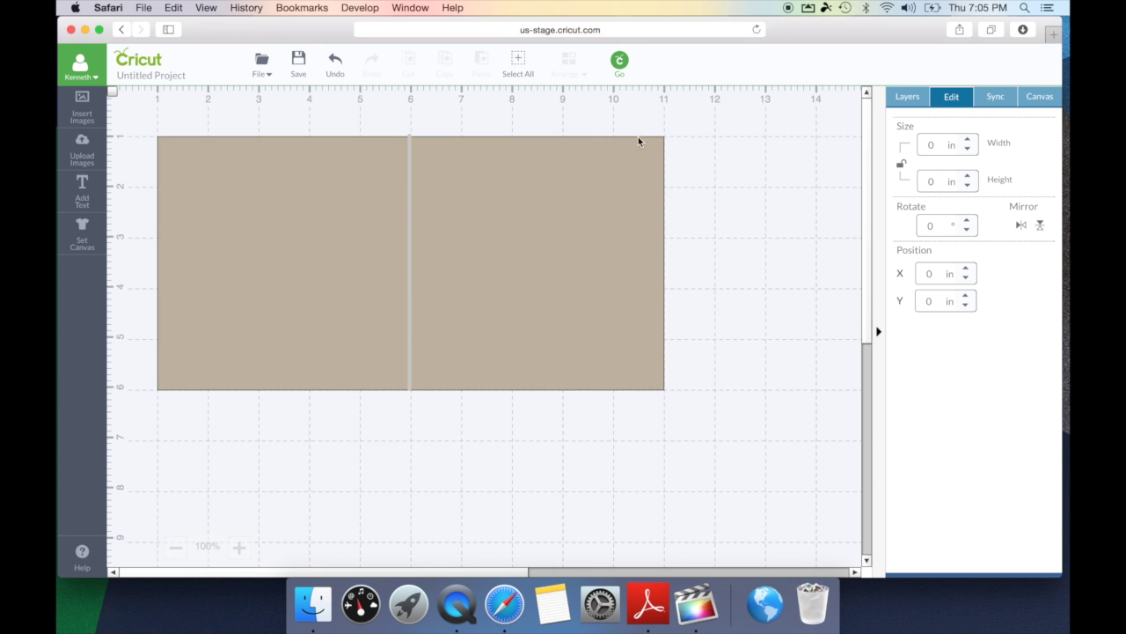
left_click(621, 64)
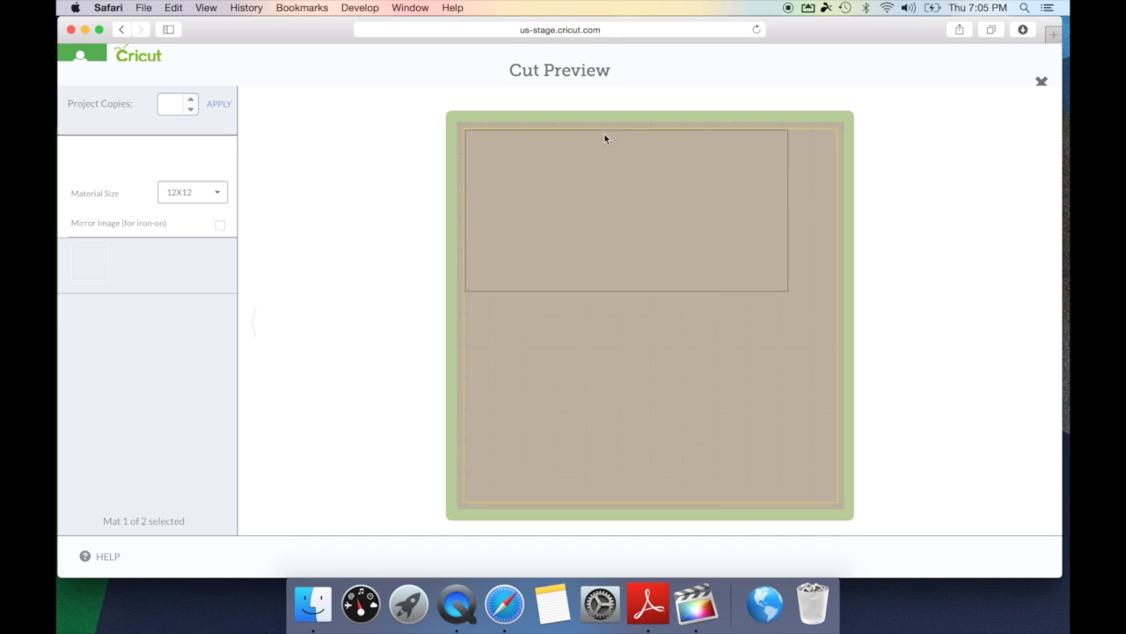
left_click(108, 289)
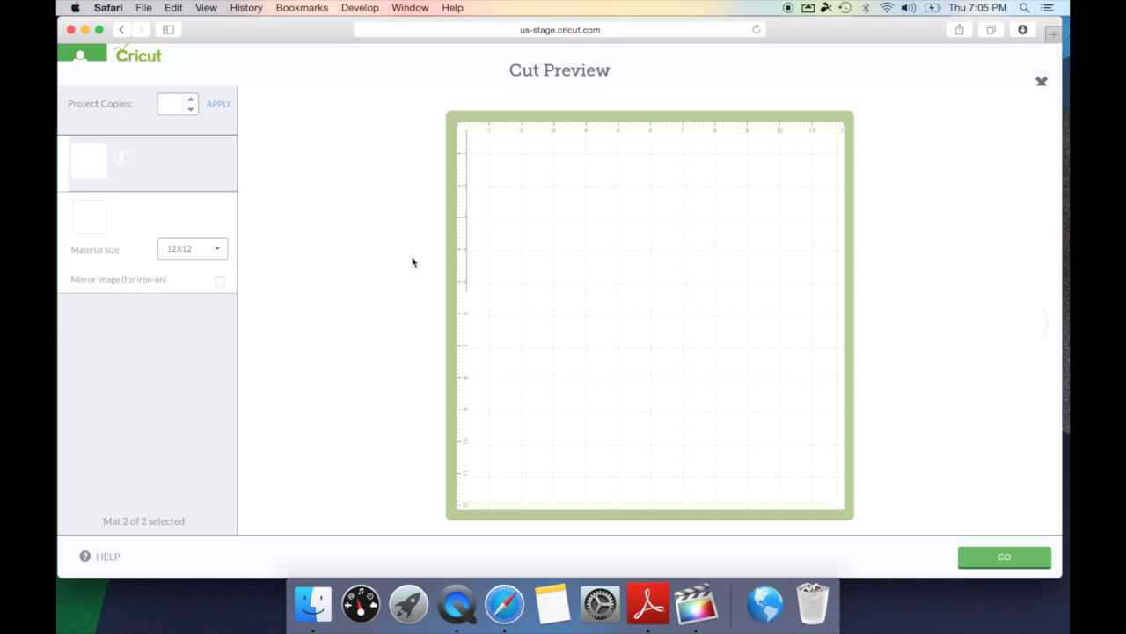
left_click(1041, 81)
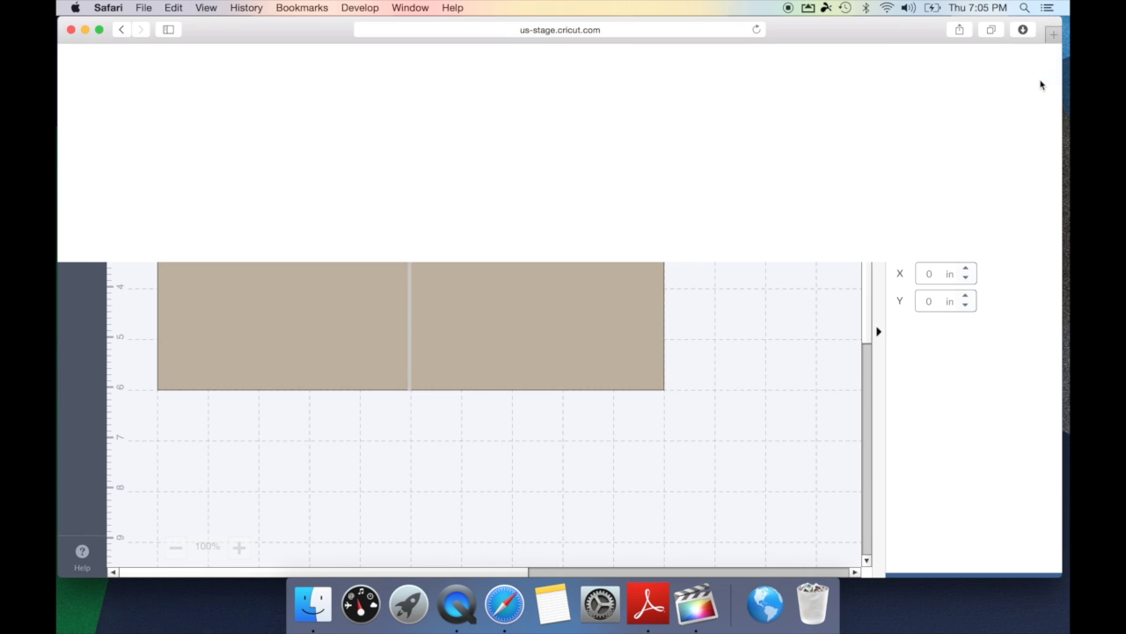
left_click(410, 304)
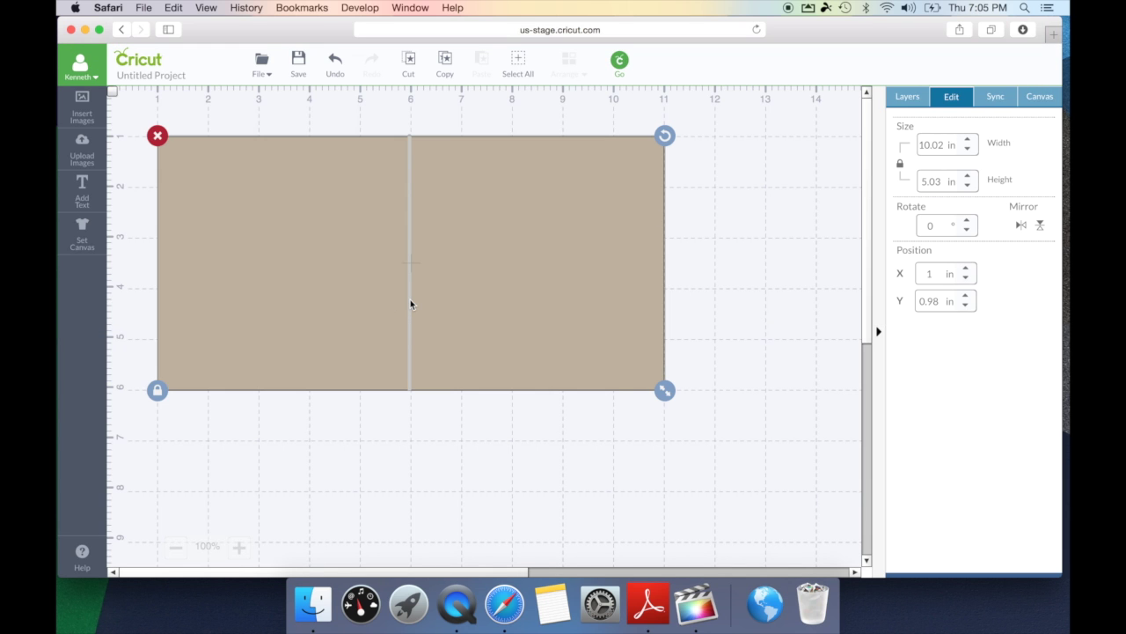
Step: Ungroup the card and centre line, attach them, and preview them on a single mat
right_click(410, 304)
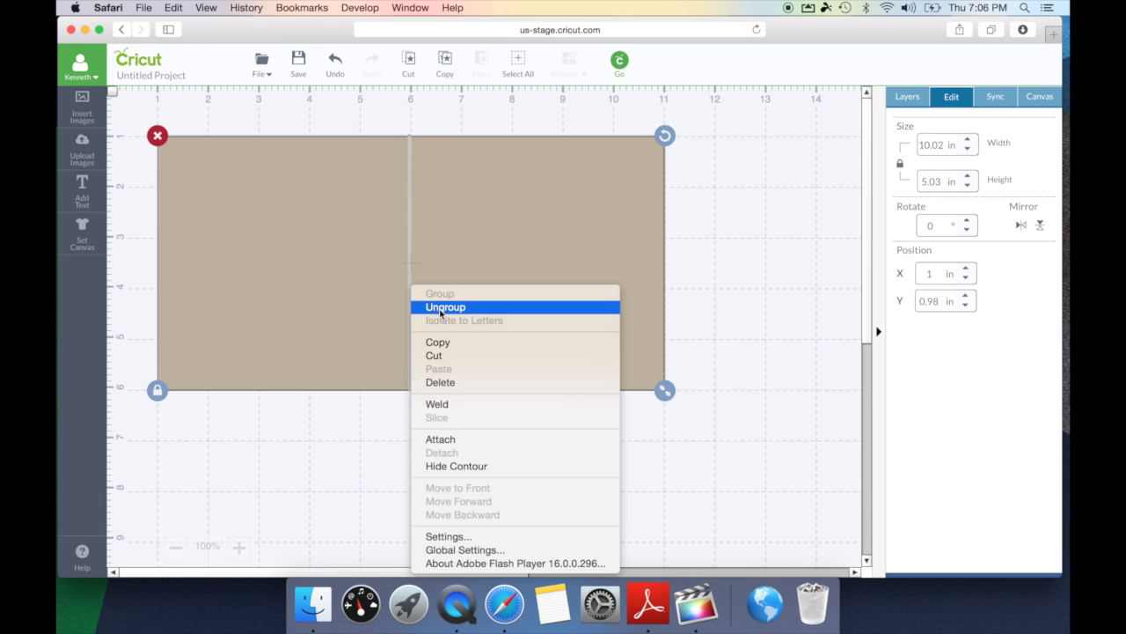
left_click(439, 307)
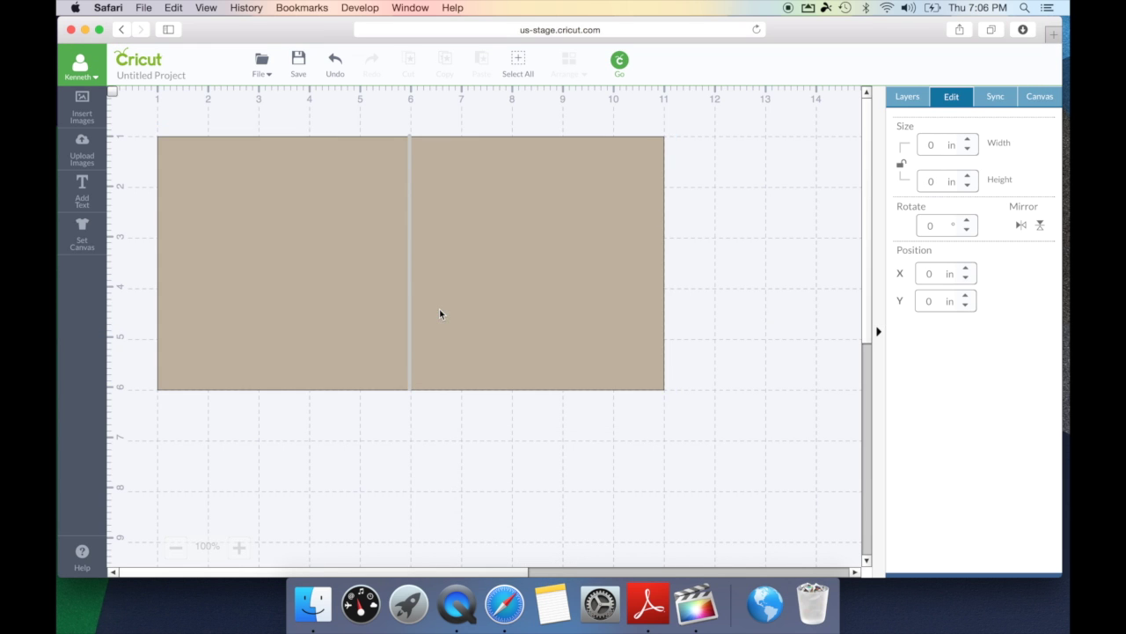
left_click(138, 116)
left_click_drag(138, 115, 691, 442)
right_click(536, 279)
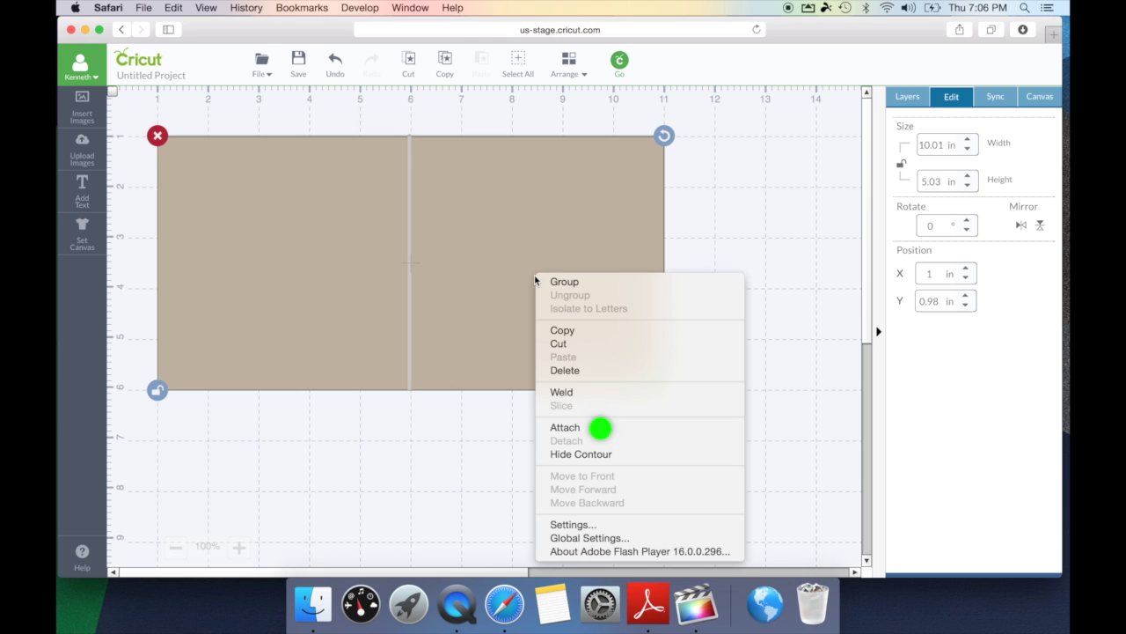
left_click(581, 428)
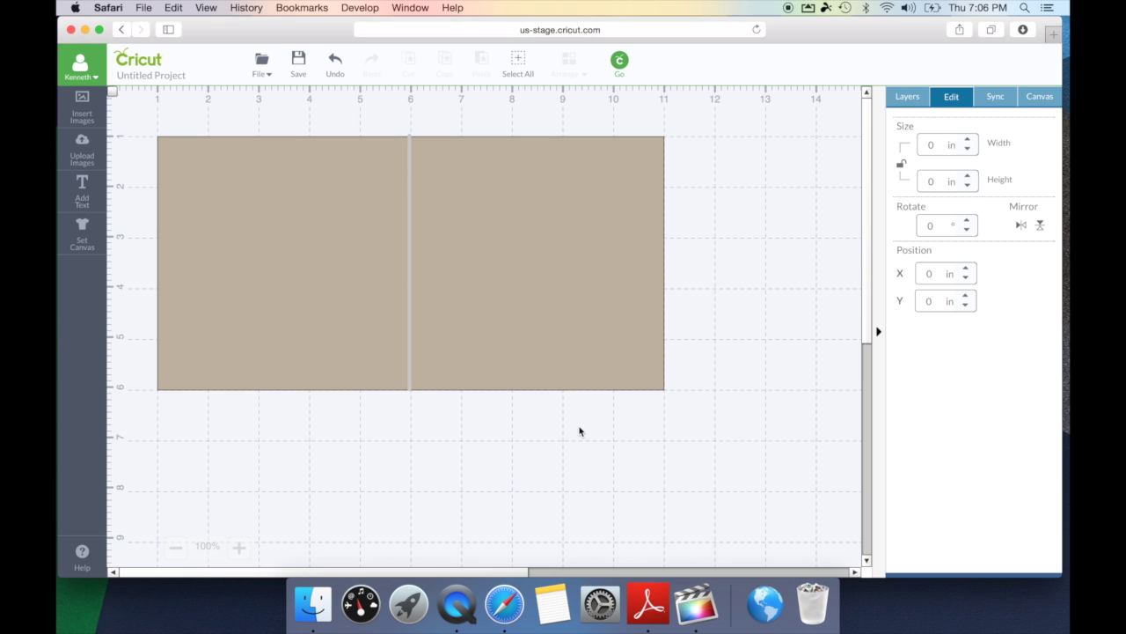
left_click(621, 60)
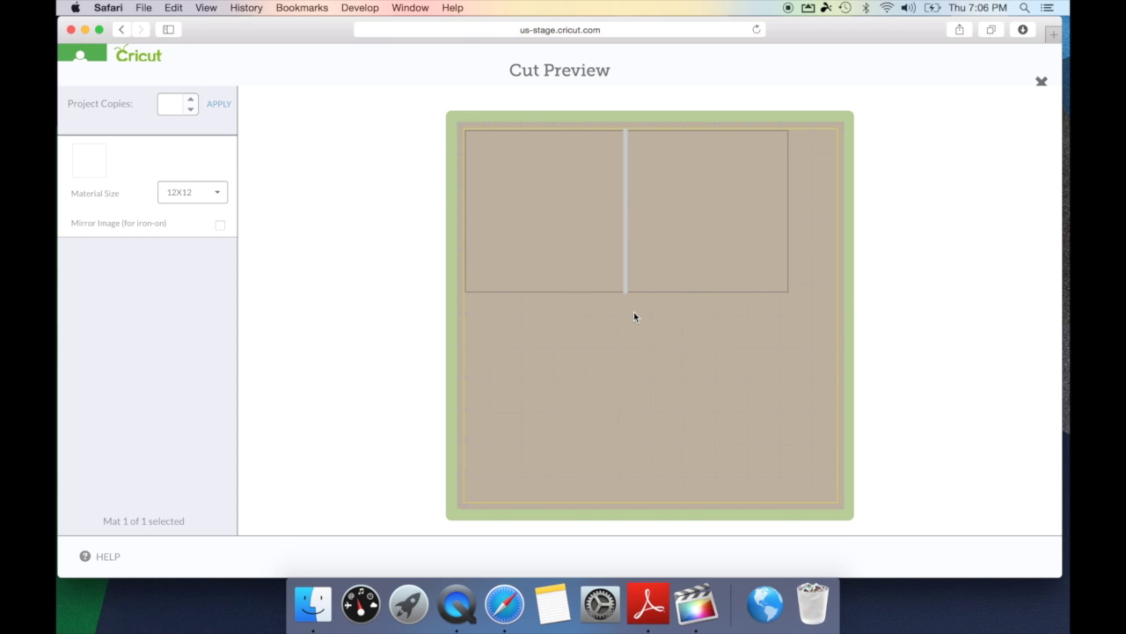
Step: Exit Cut Preview back to the canvas showing the card with its attached centre line
left_click(1041, 81)
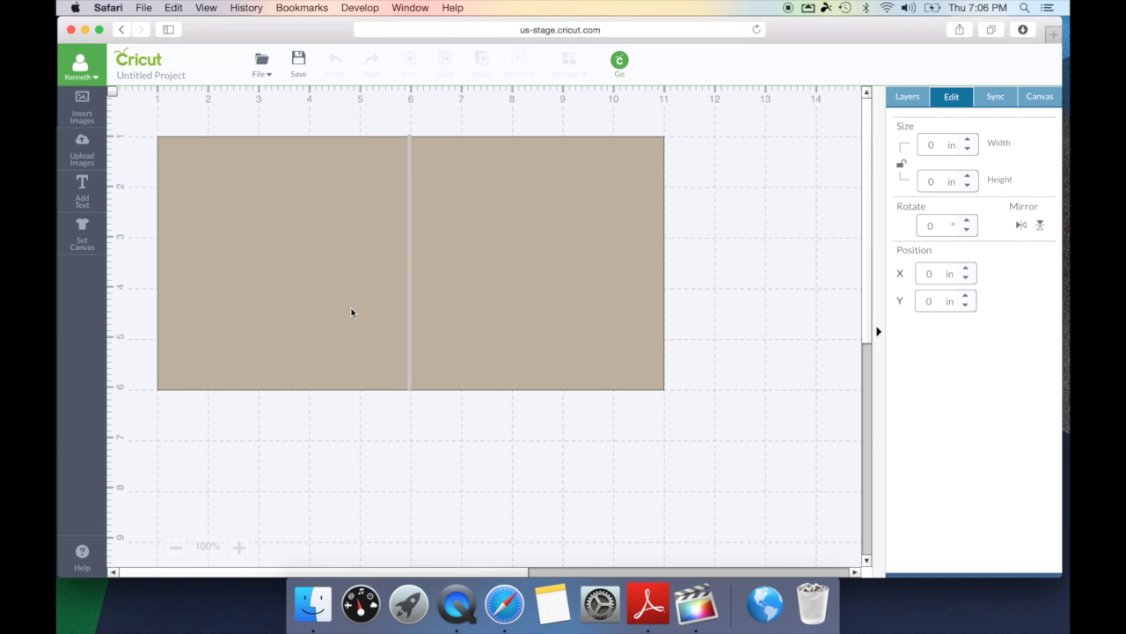
Step: Add a text box reading 'Thanks For', 'Watching', 'Ken's Kreations' on three lines
left_click(65, 204)
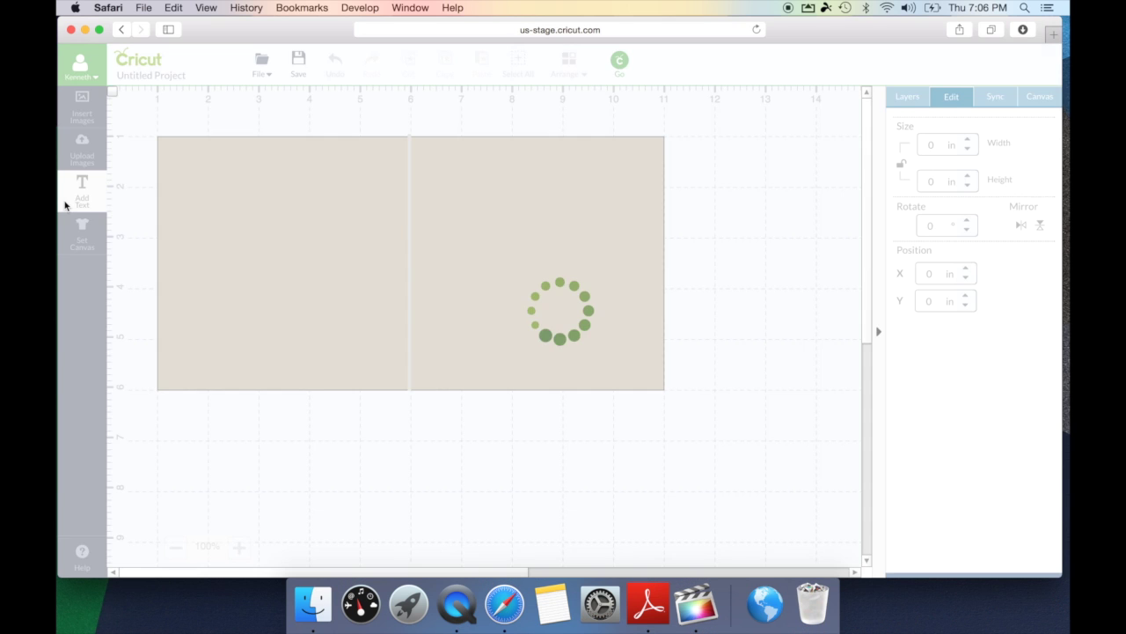
type("Thanks For")
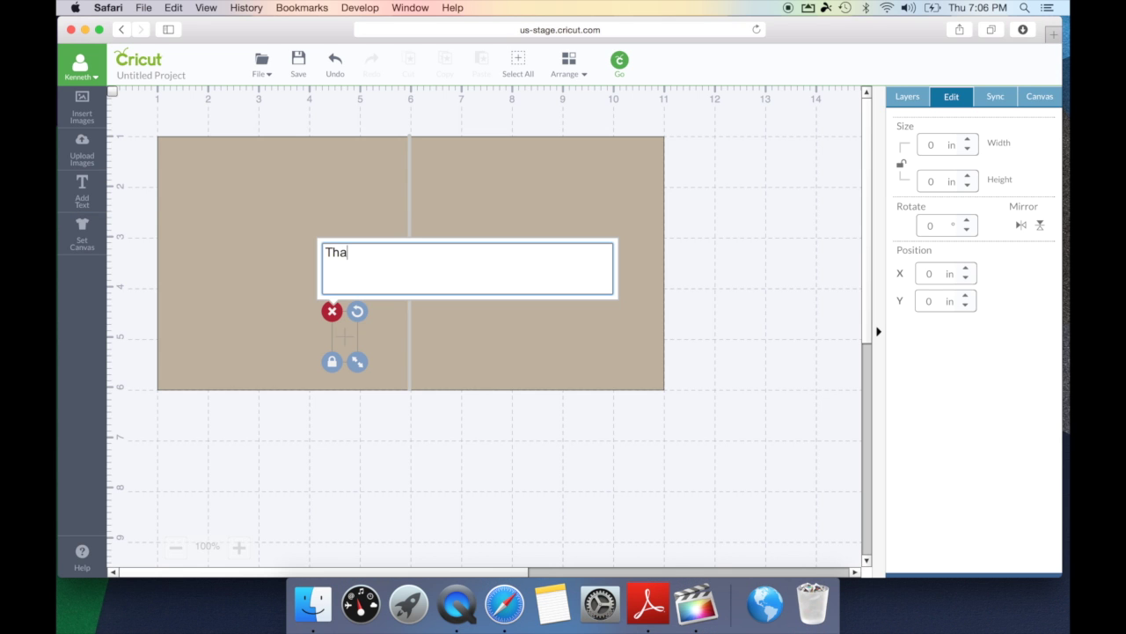
key("Return")
type("Watching")
key("Return")
type("Ken's Kreations")
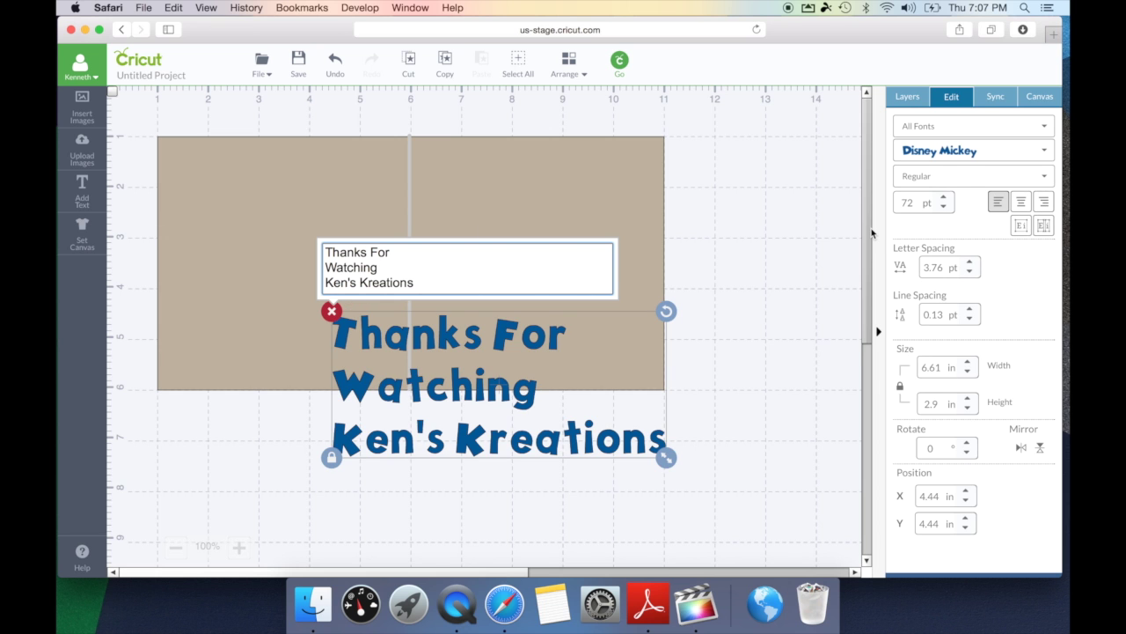
Step: Center-align the text and filter the fonts to Has a Writing Style
left_click(1026, 203)
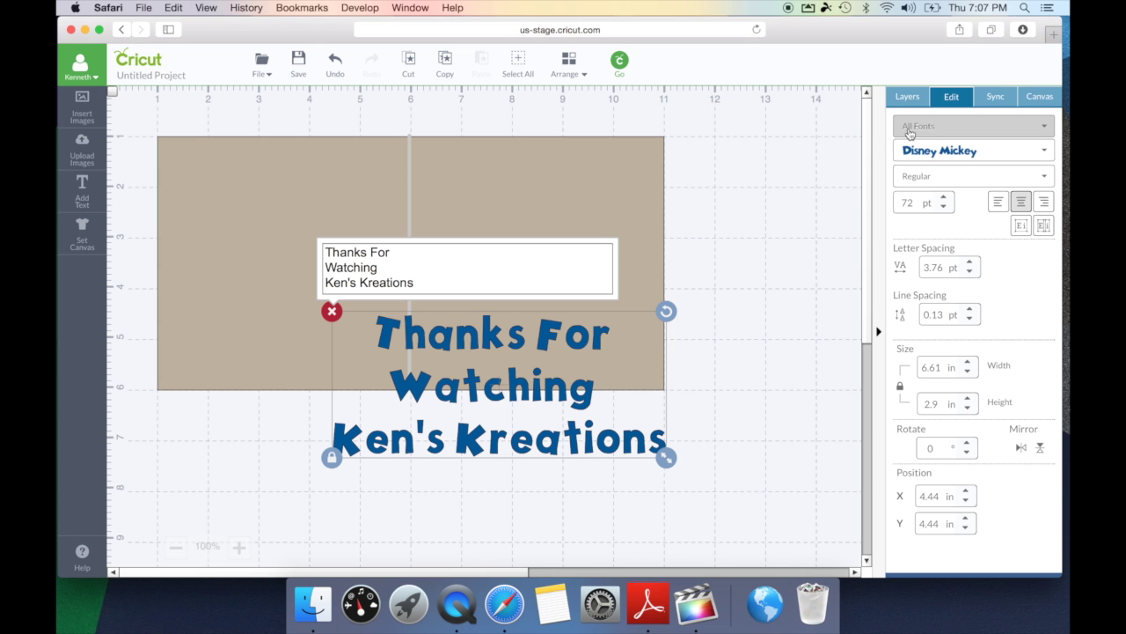
left_click(1018, 129)
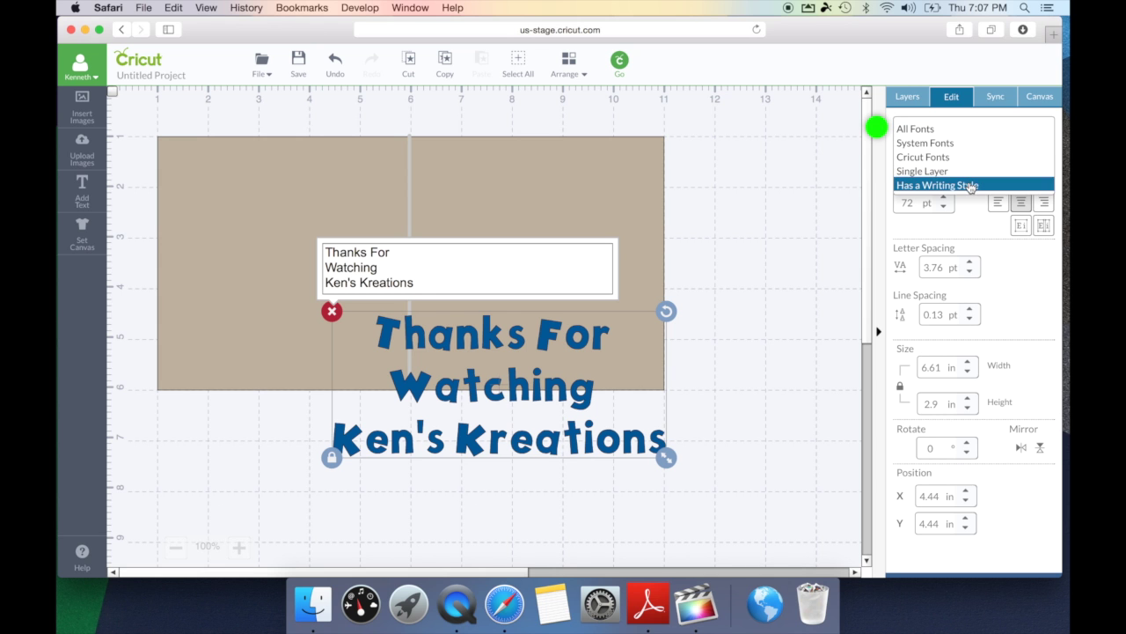
left_click(971, 186)
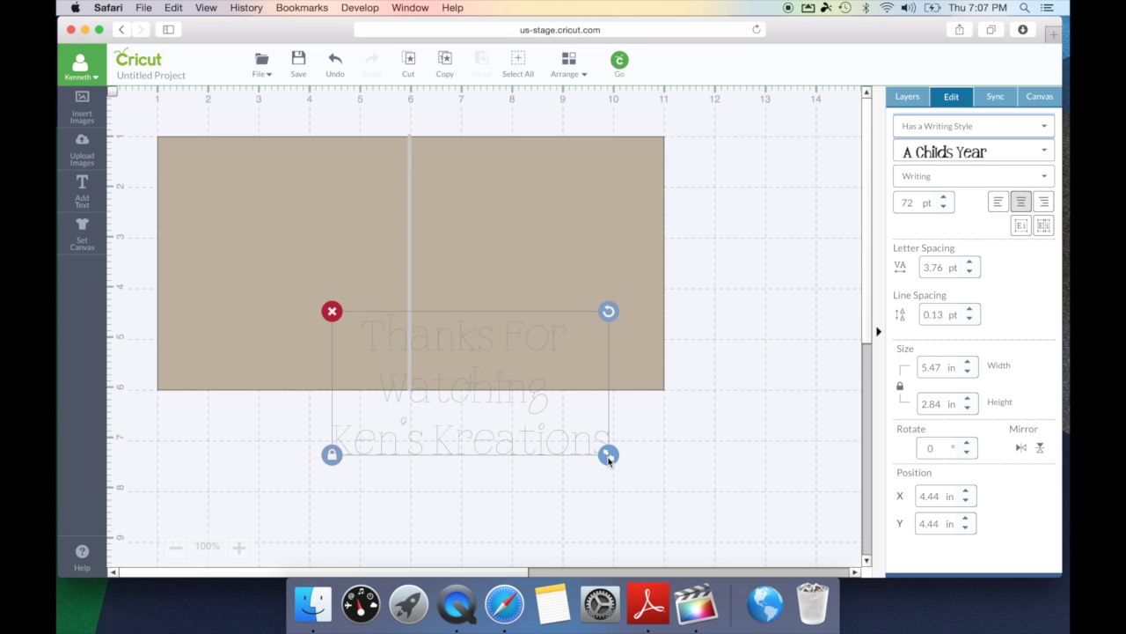
Step: Shrink the text to 3.8 × 1.98 in and place it on the card's right half at X 6.57 in
left_click_drag(609, 458, 587, 307)
left_click(747, 309)
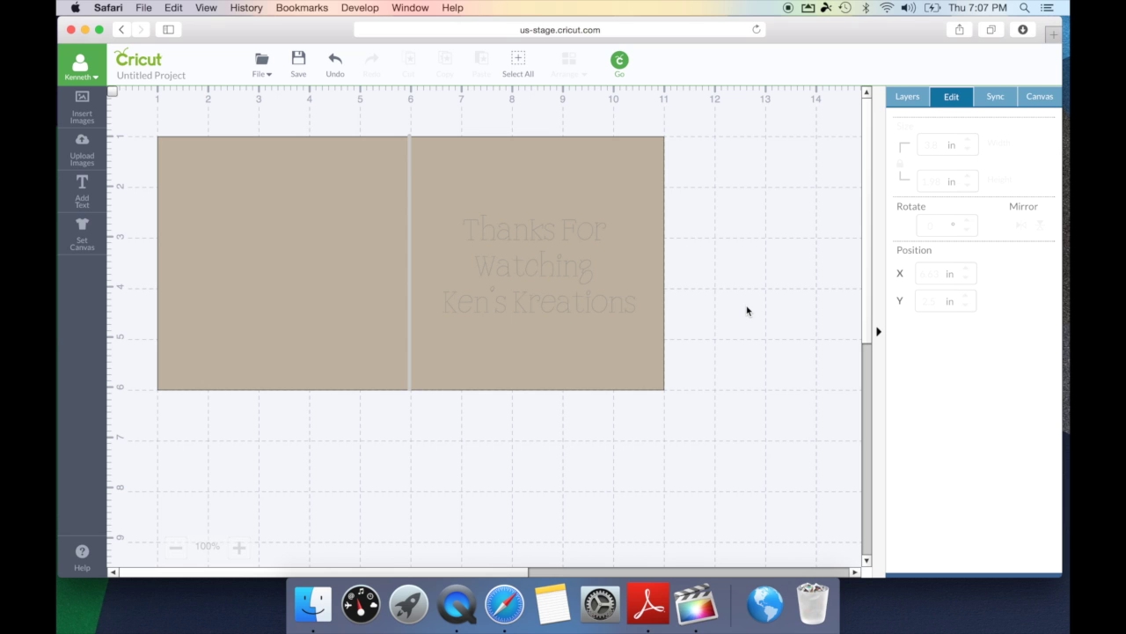
left_click(535, 253)
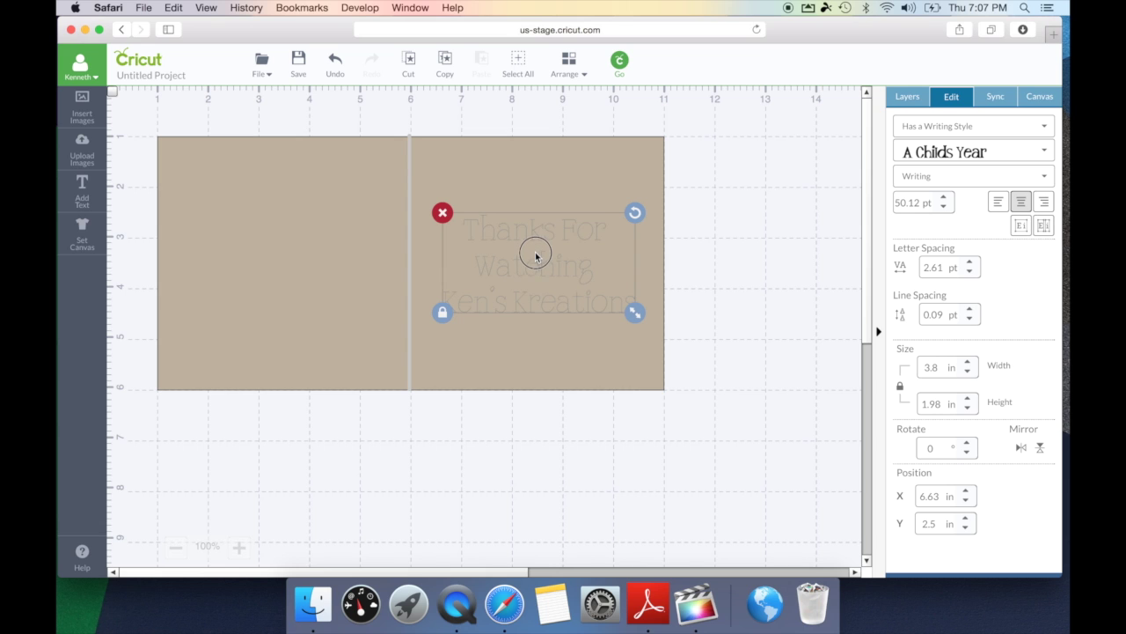
left_click_drag(535, 256, 533, 254)
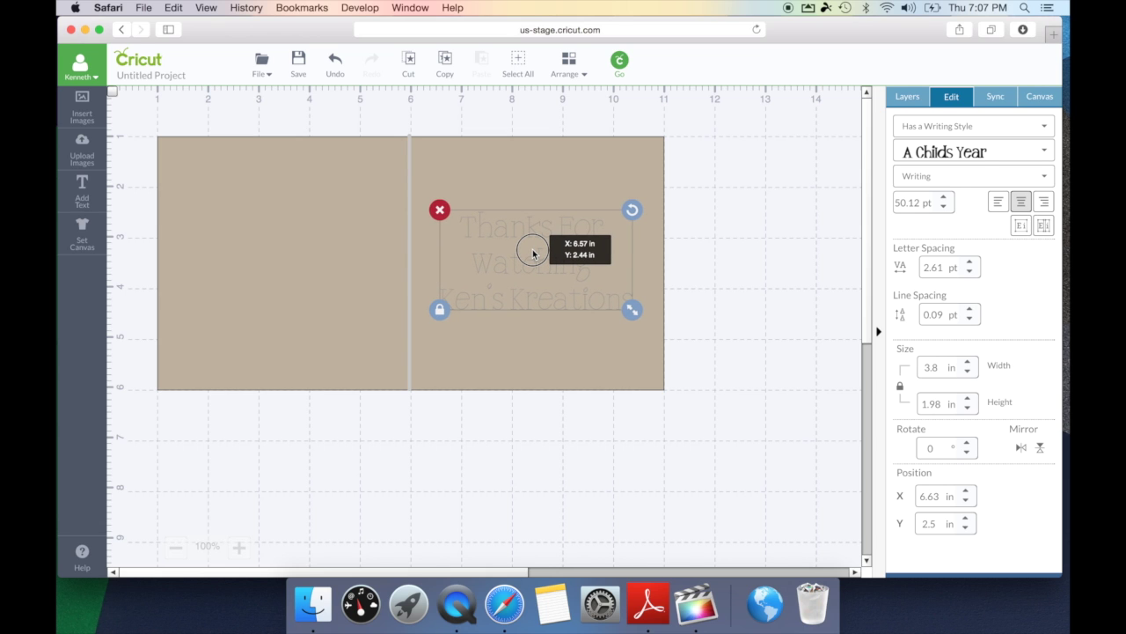
left_click_drag(532, 254, 532, 255)
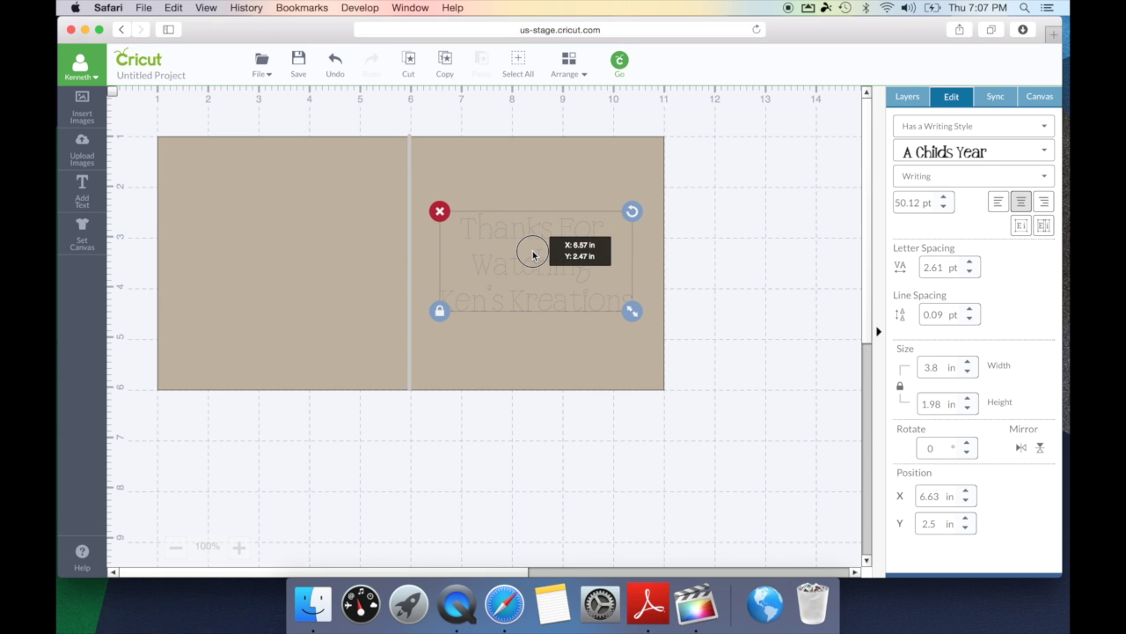
left_click(693, 268)
left_click(573, 273)
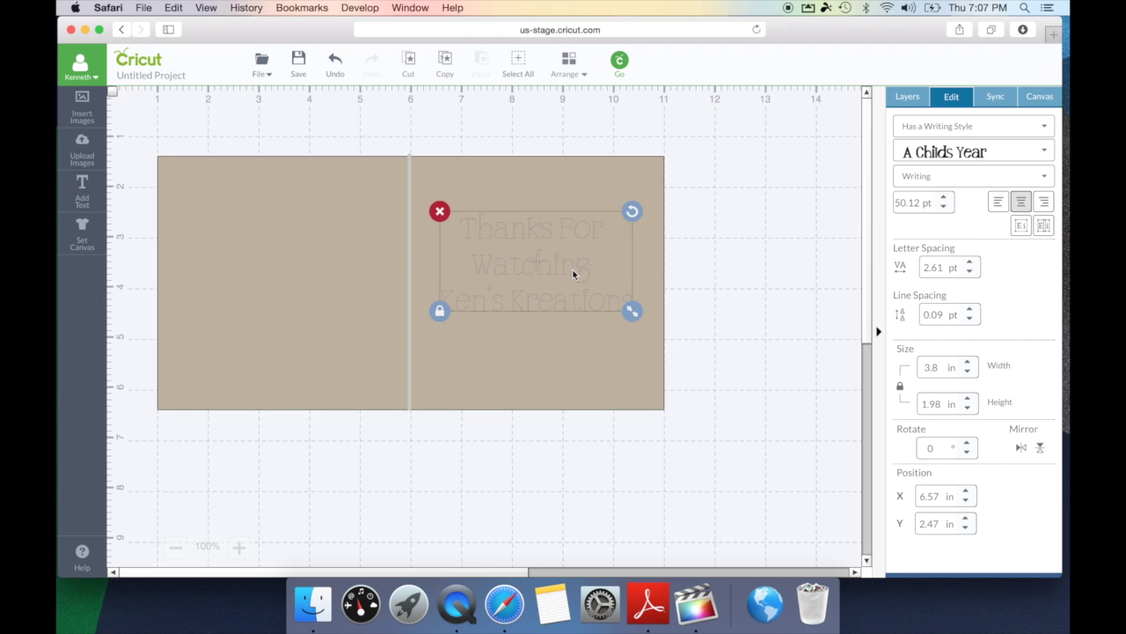
left_click(577, 163)
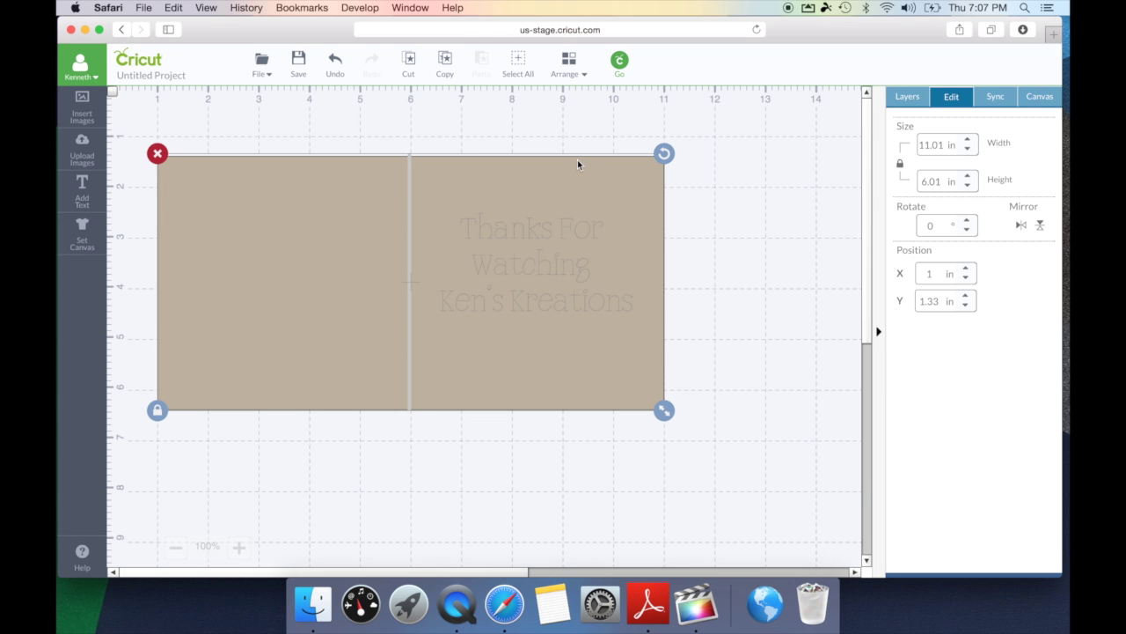
Step: Attach the thank-you text to the card and check it fits one 12×12 mat in Cut Preview
right_click(543, 222)
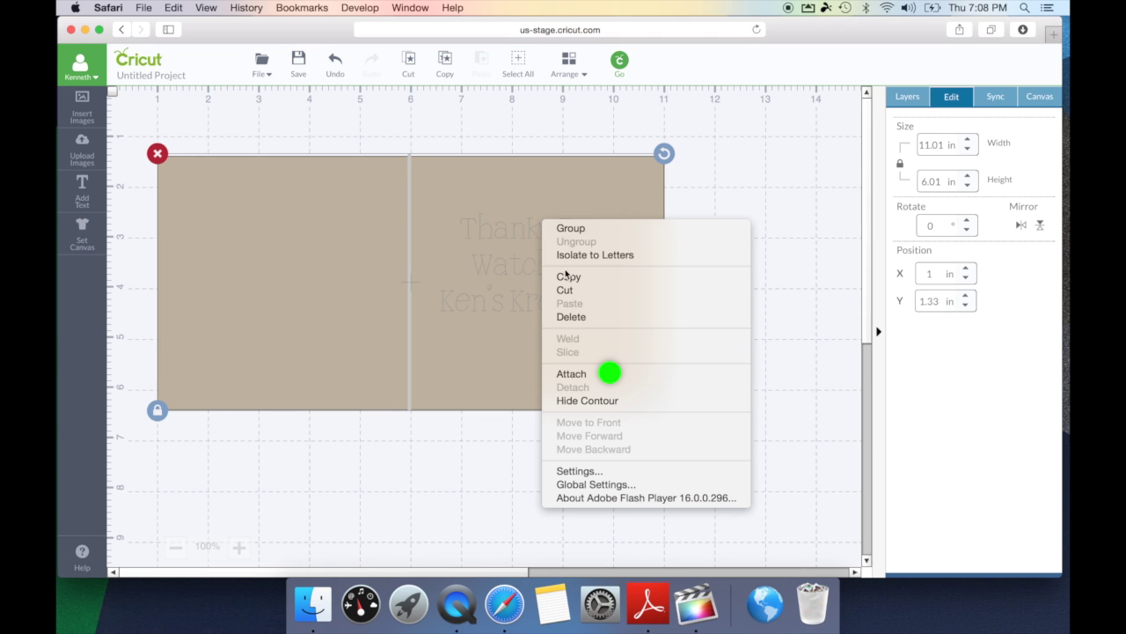
left_click(581, 375)
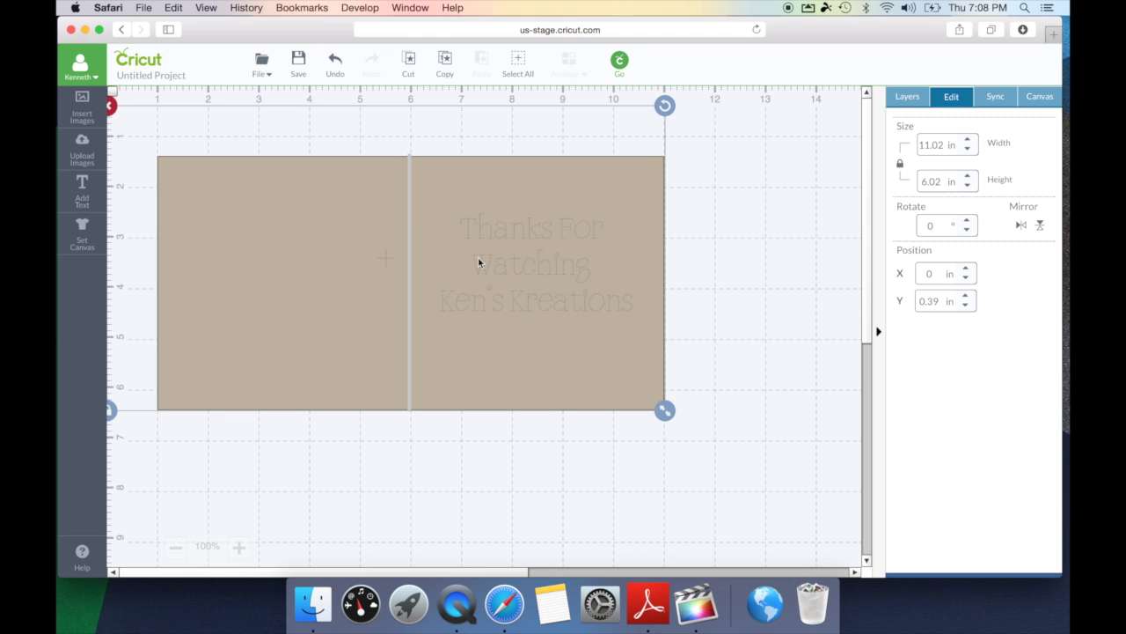
left_click(621, 64)
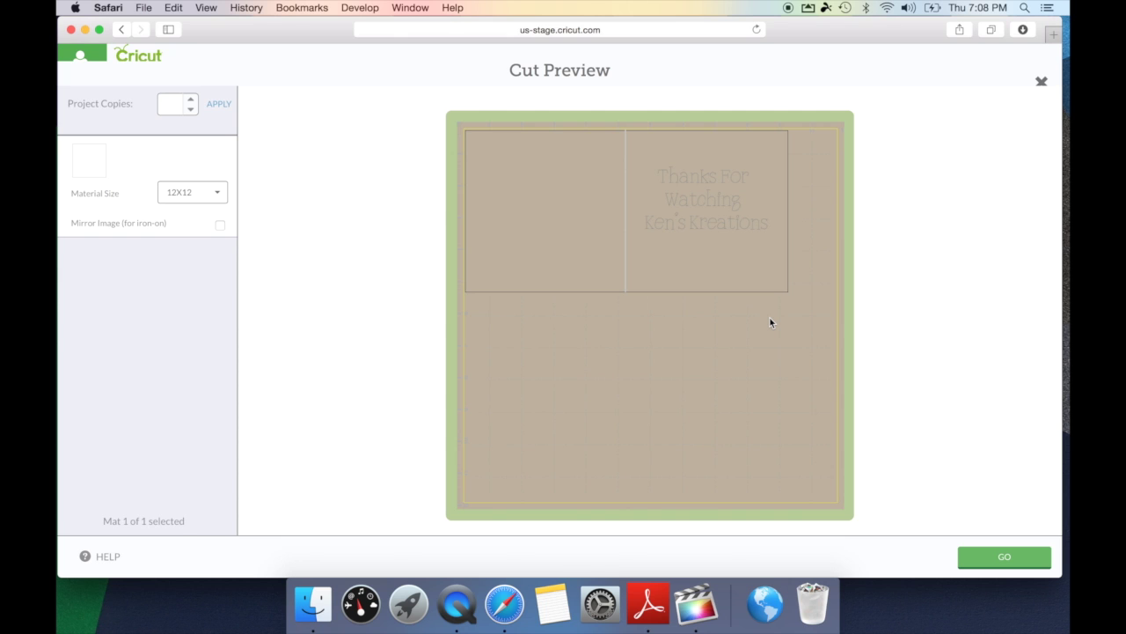
left_click(1041, 81)
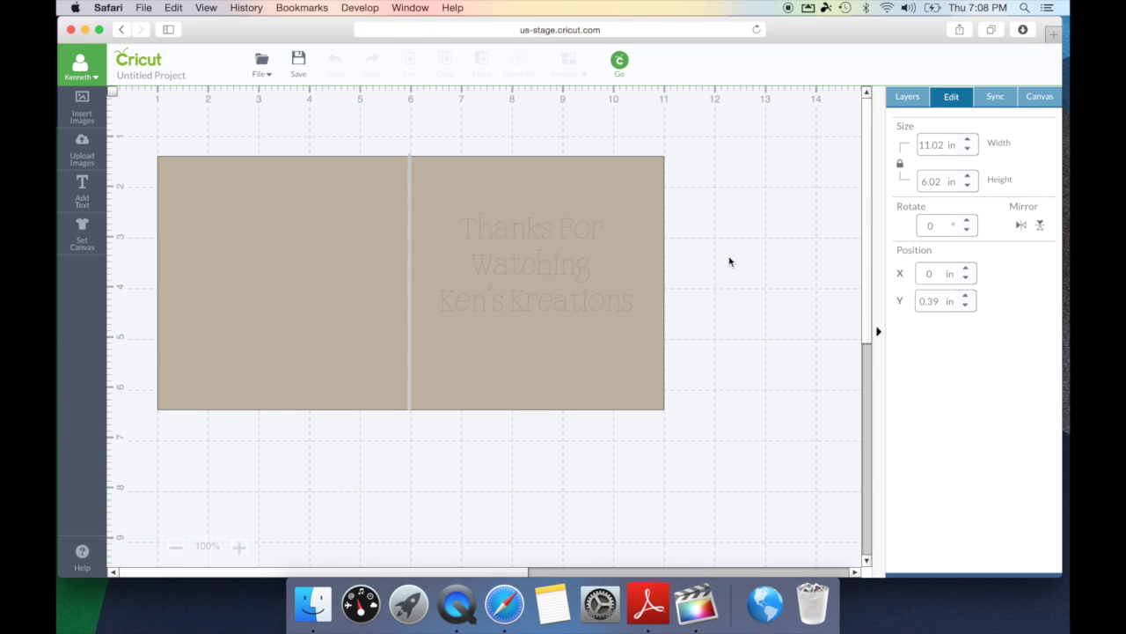
left_click(539, 229)
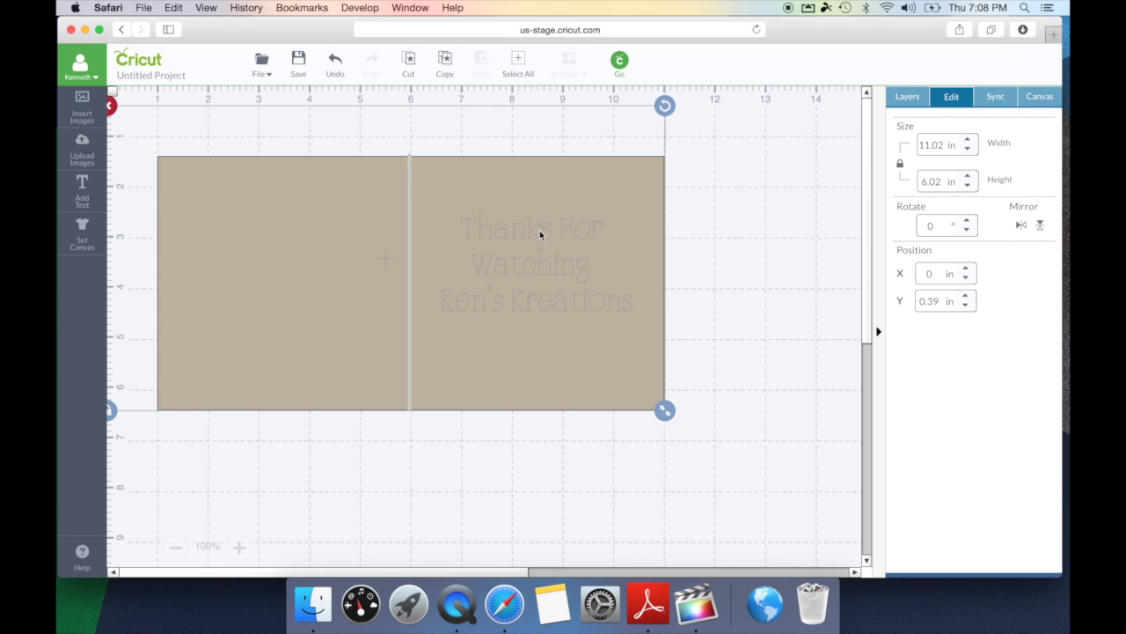